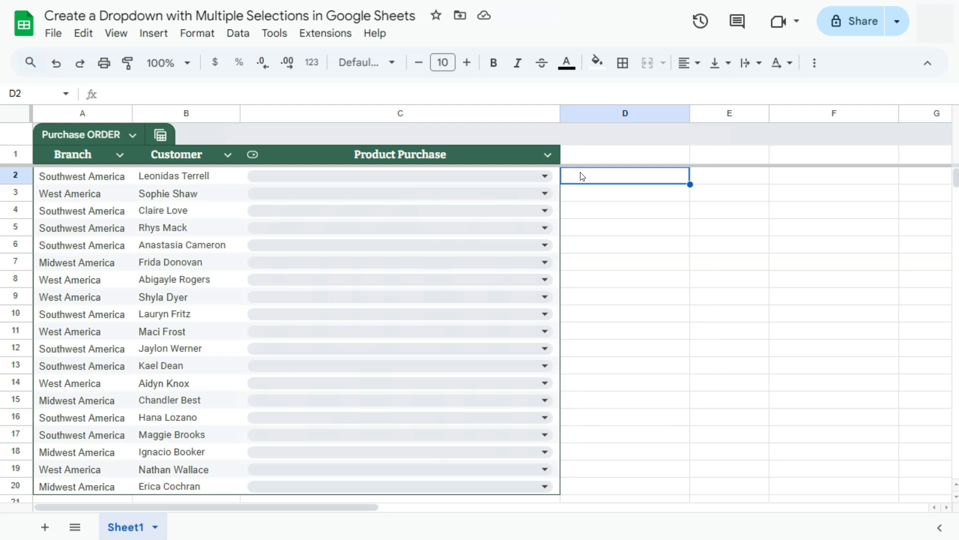
Step: Set the C2 product dropdown to Camera Bag and replace that choice with Tripod Set
left_click(549, 176)
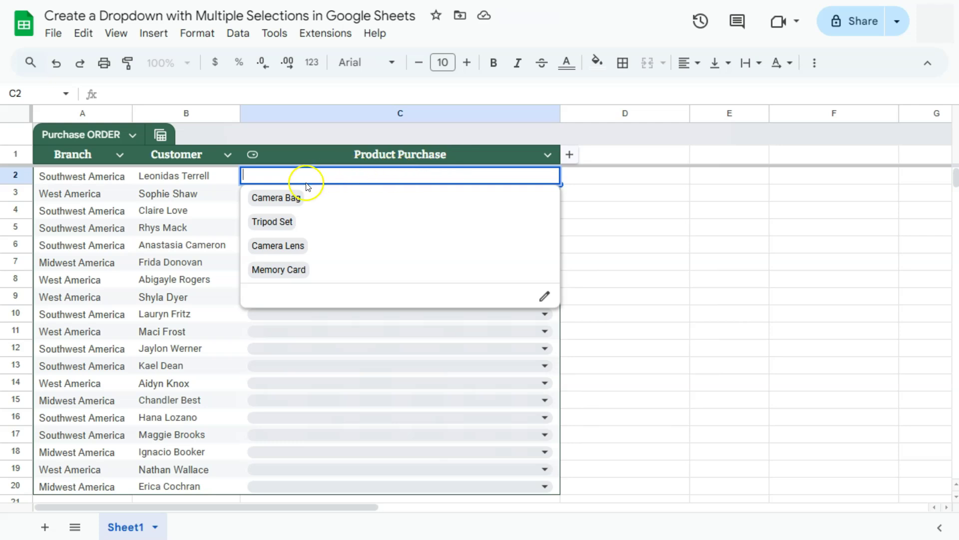
left_click(292, 197)
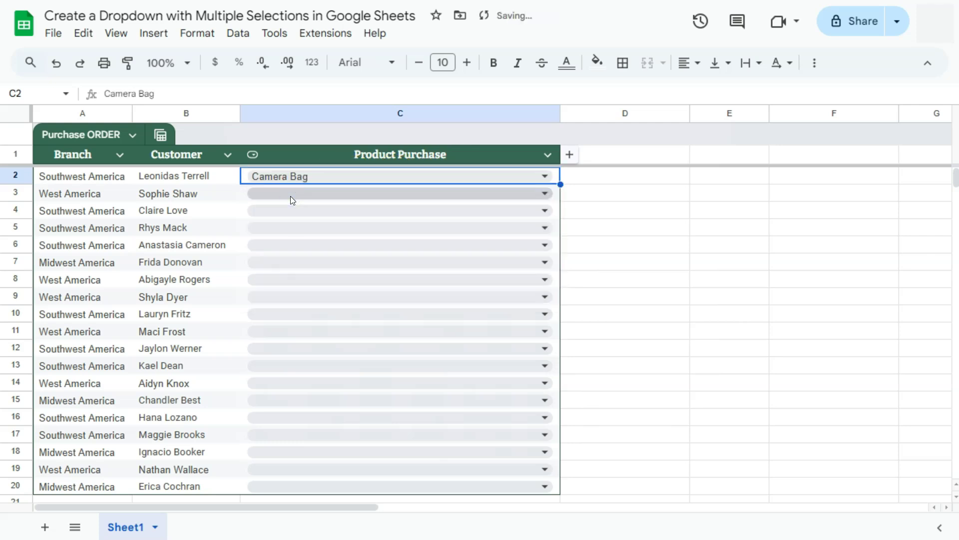
double_click(325, 180)
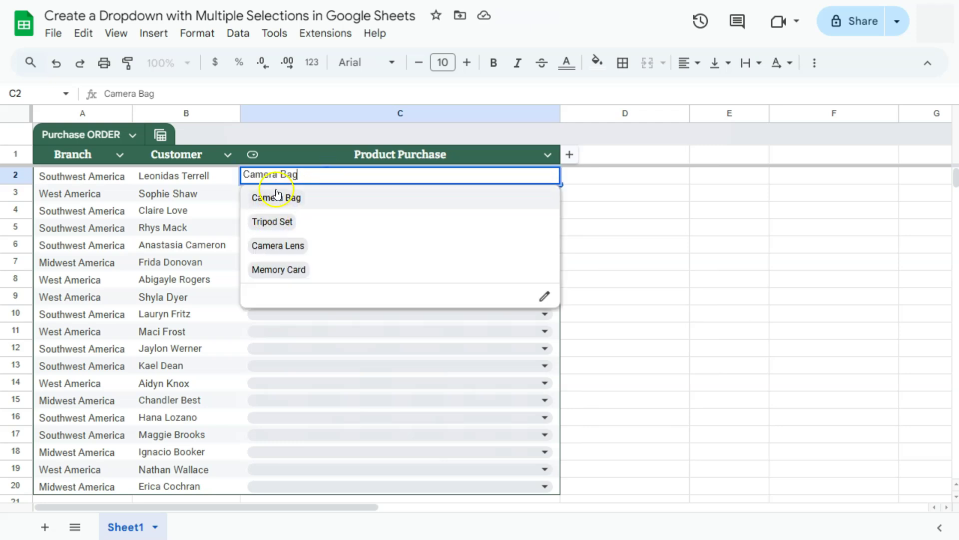
left_click(287, 223)
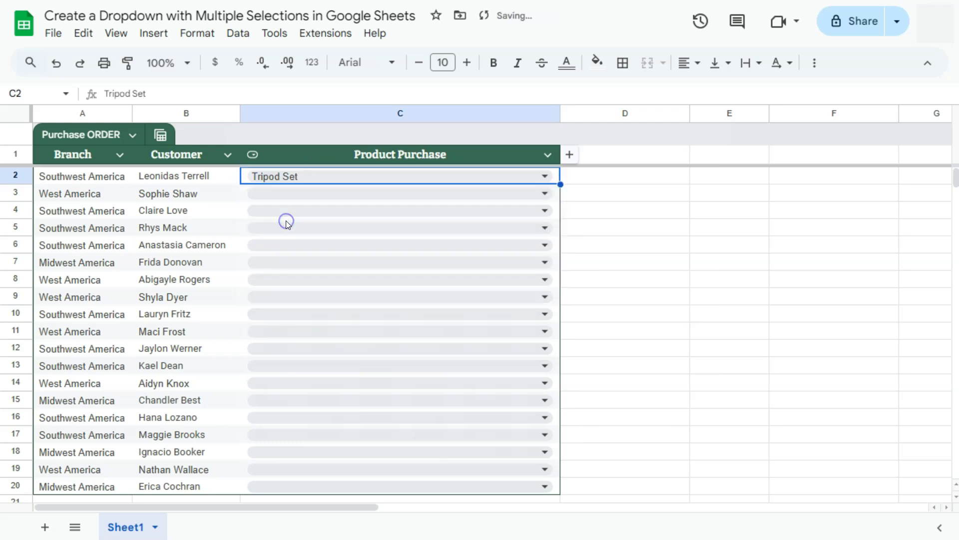
double_click(304, 175)
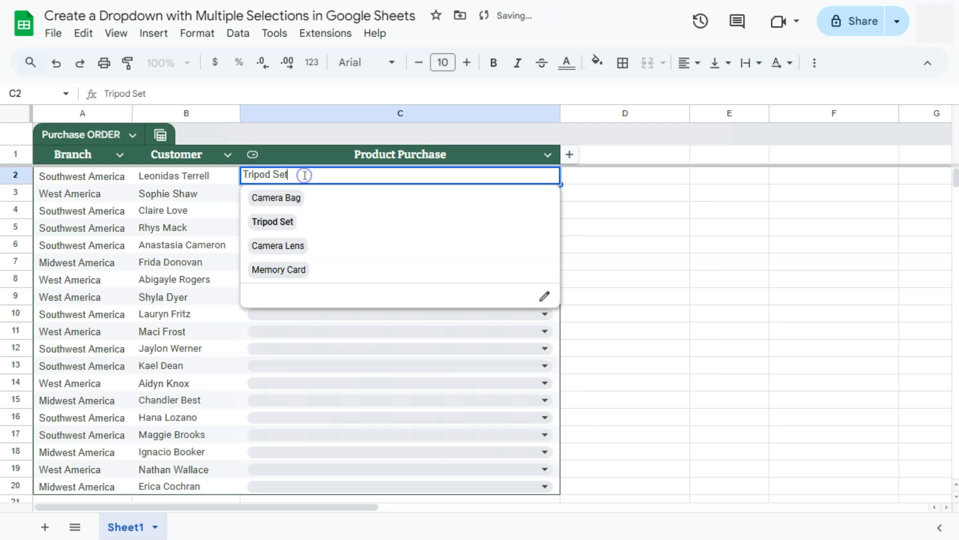
left_click(273, 224)
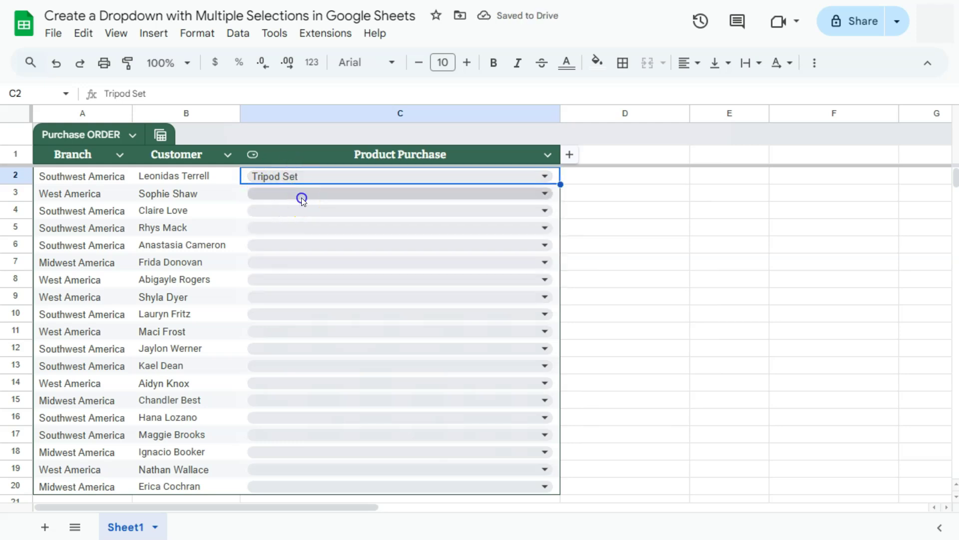
Step: Set the C3 product dropdown to Camera Bag and replace that choice with Camera Lens
double_click(302, 197)
left_click(270, 215)
double_click(317, 195)
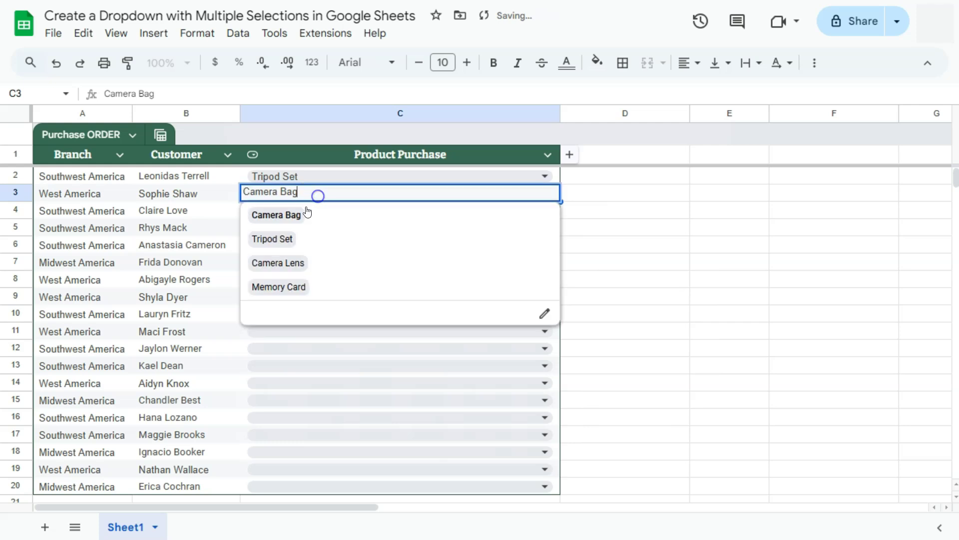
left_click(278, 263)
double_click(262, 196)
left_click(278, 263)
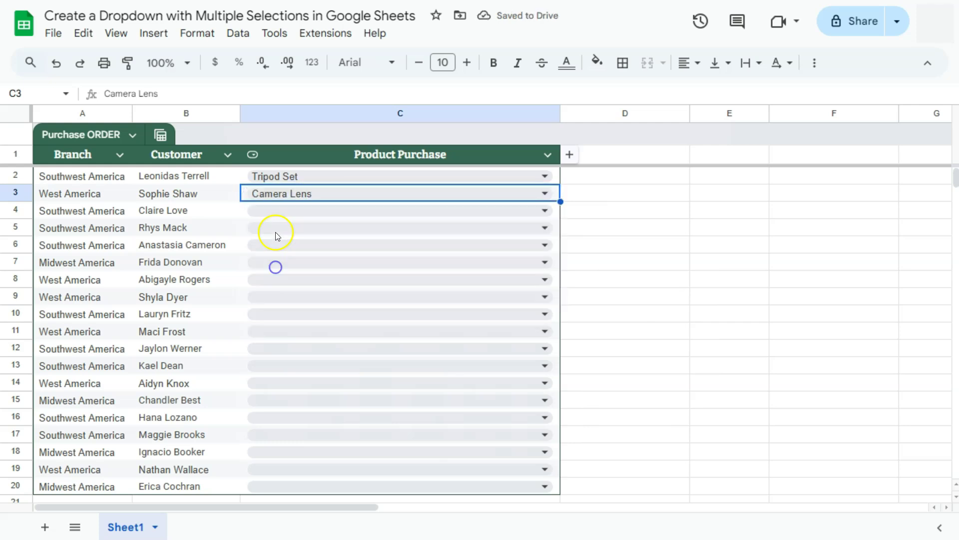
Step: Edit the Product Purchase dropdown rule, colouring the Camera Bag option dark red and the Tripod Set option brown
double_click(312, 181)
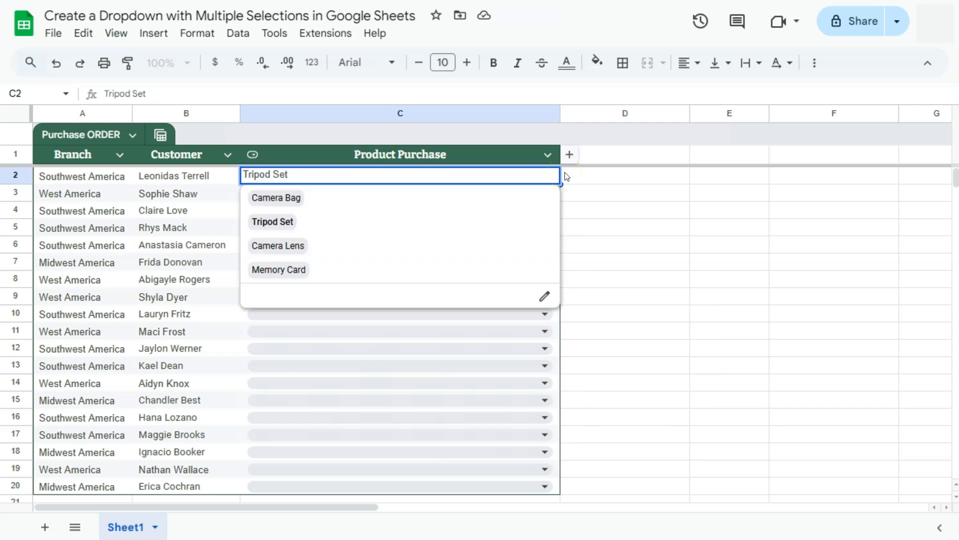
left_click(545, 299)
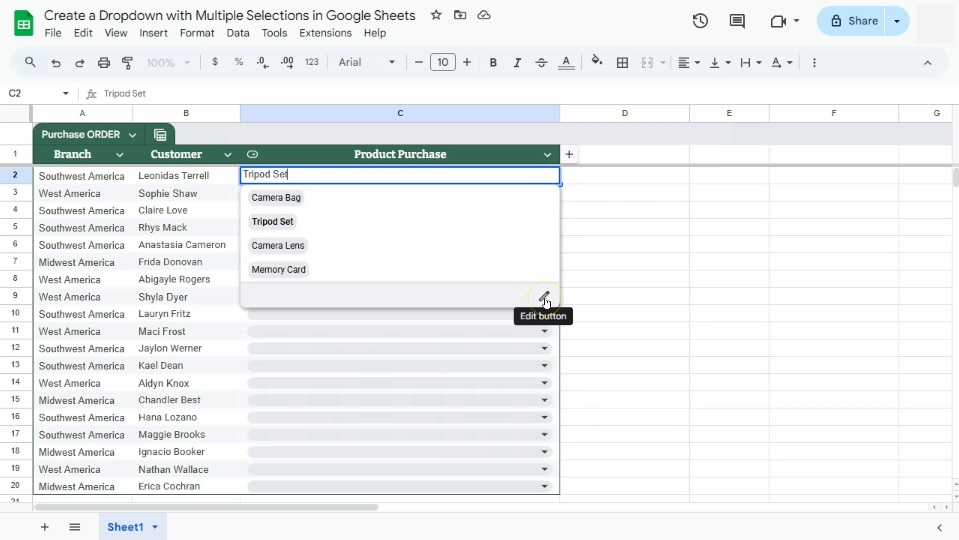
left_click(545, 299)
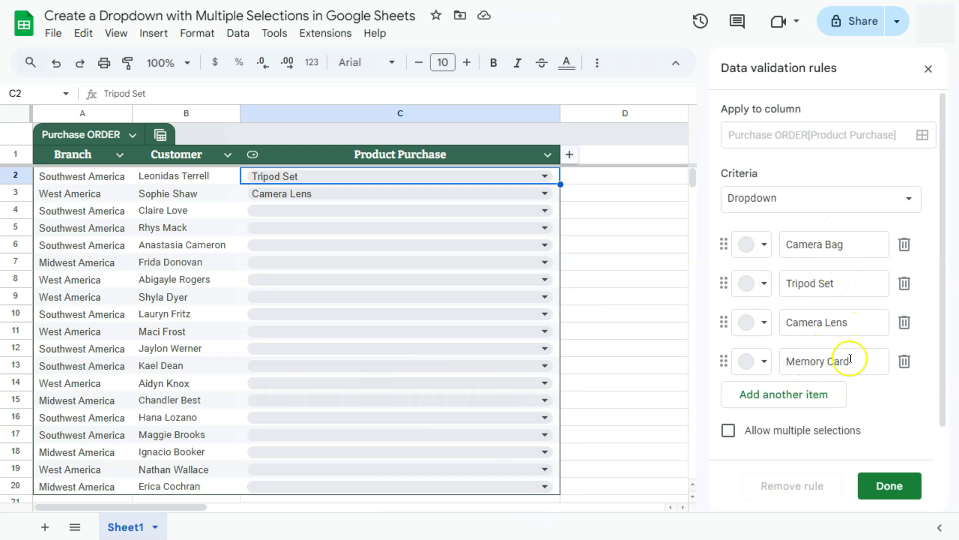
left_click(765, 246)
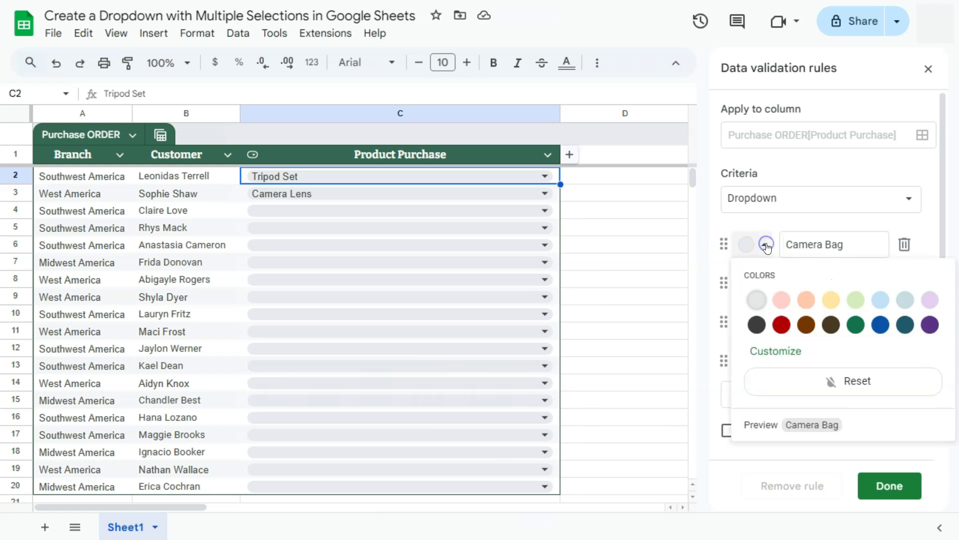
left_click(781, 325)
left_click(765, 283)
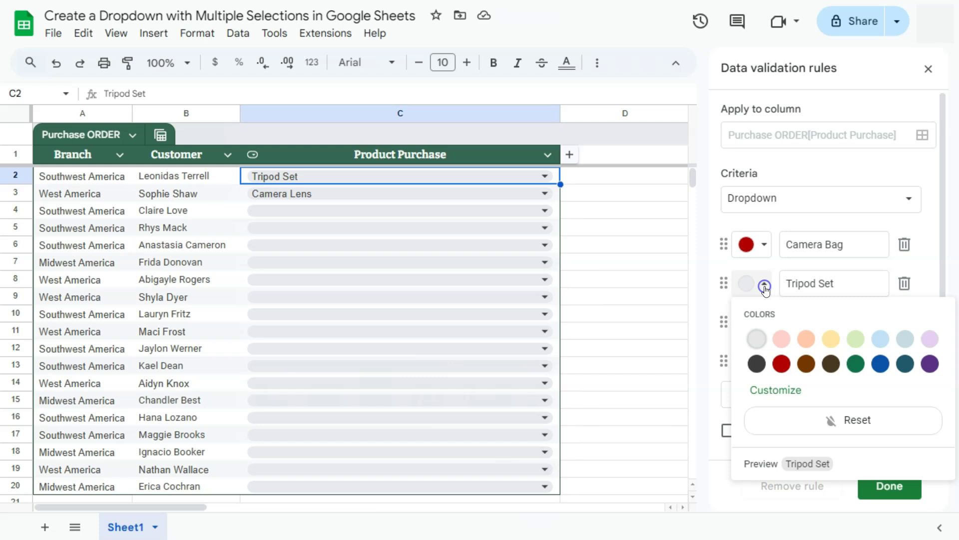
left_click(804, 361)
Step: Colour the Camera Lens option dark green and the Memory Card option dark purple, and save the dropdown rule
left_click(765, 322)
left_click(831, 400)
left_click(764, 322)
left_click(856, 400)
left_click(764, 361)
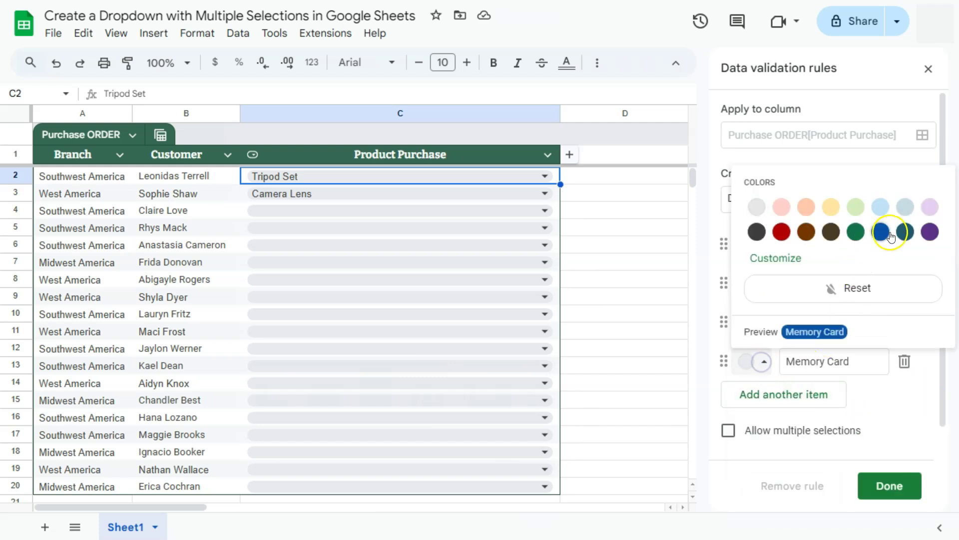
left_click(929, 232)
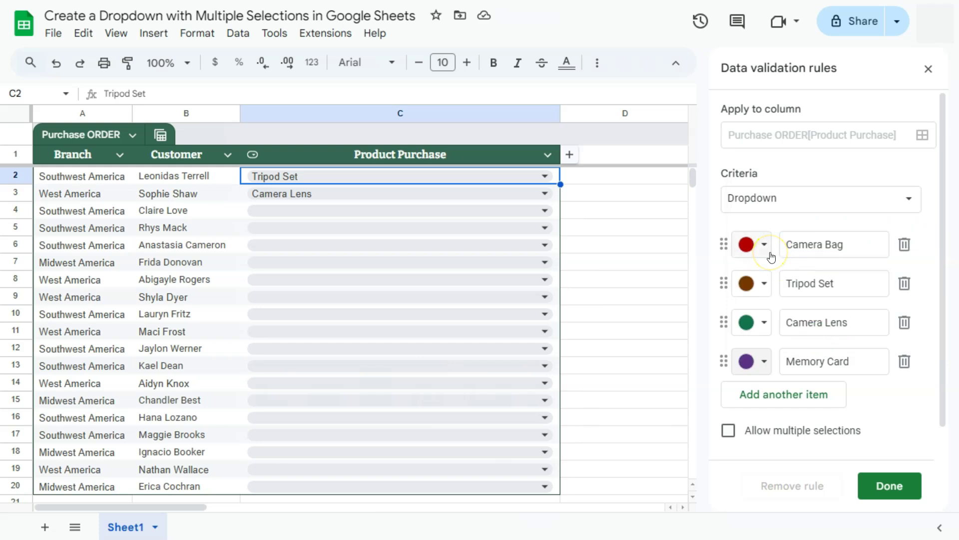
left_click(881, 484)
Step: Choose Camera Bag in C2, Tripod Set in C3 and Memory Card in C4 from the coloured dropdowns
left_click(333, 178)
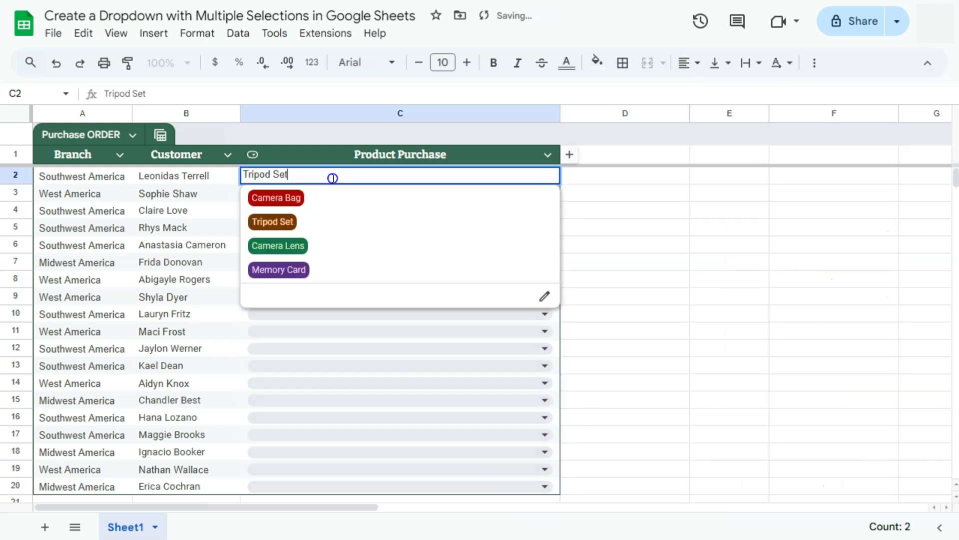
left_click(275, 200)
left_click(288, 192)
left_click(272, 239)
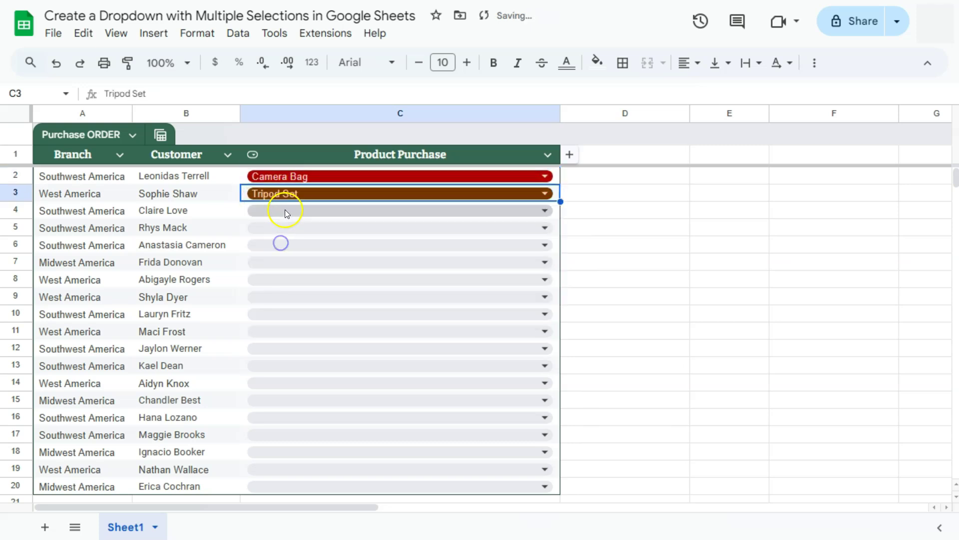
left_click(287, 214)
left_click(283, 303)
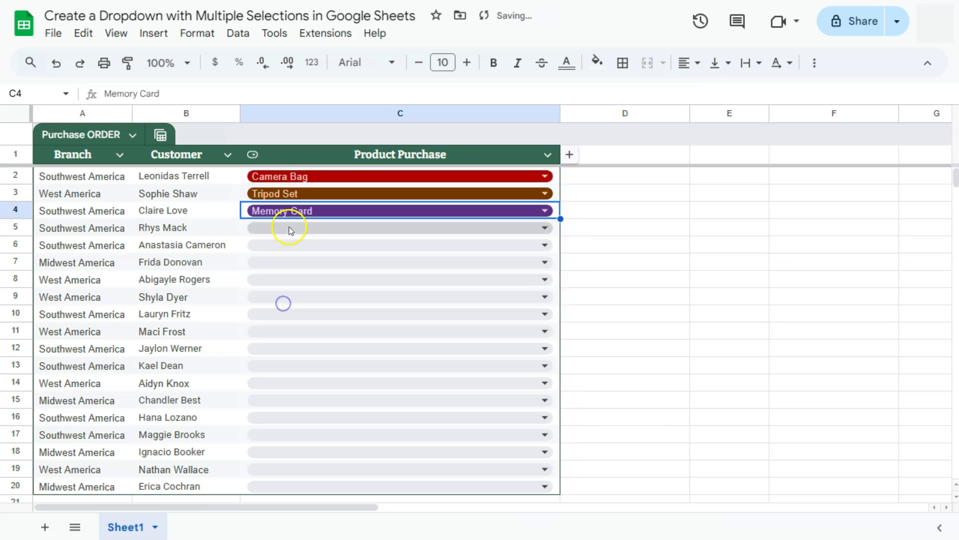
left_click(670, 205)
Step: Allow multiple selections in the Product Purchase column's dropdown rule and save it
left_click(543, 177)
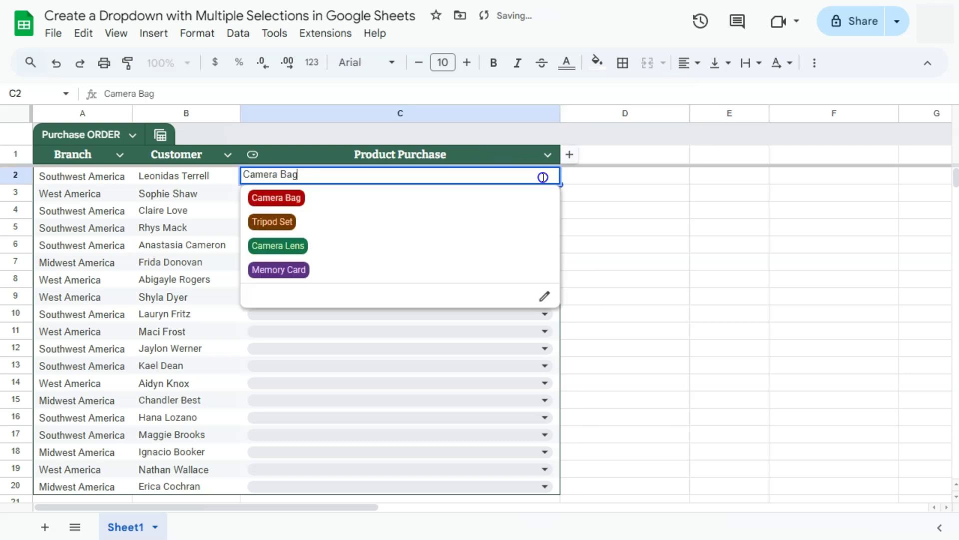
left_click(545, 299)
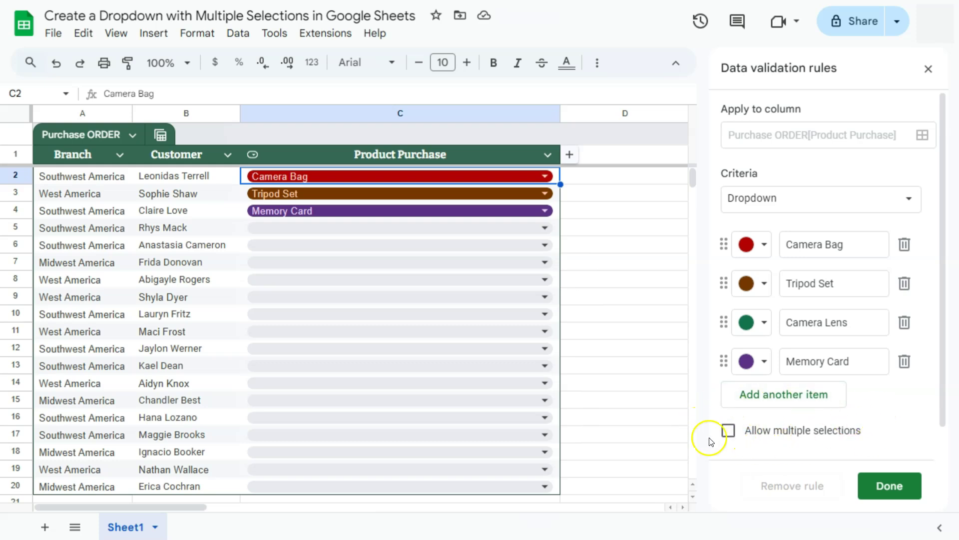
left_click(730, 432)
left_click(880, 485)
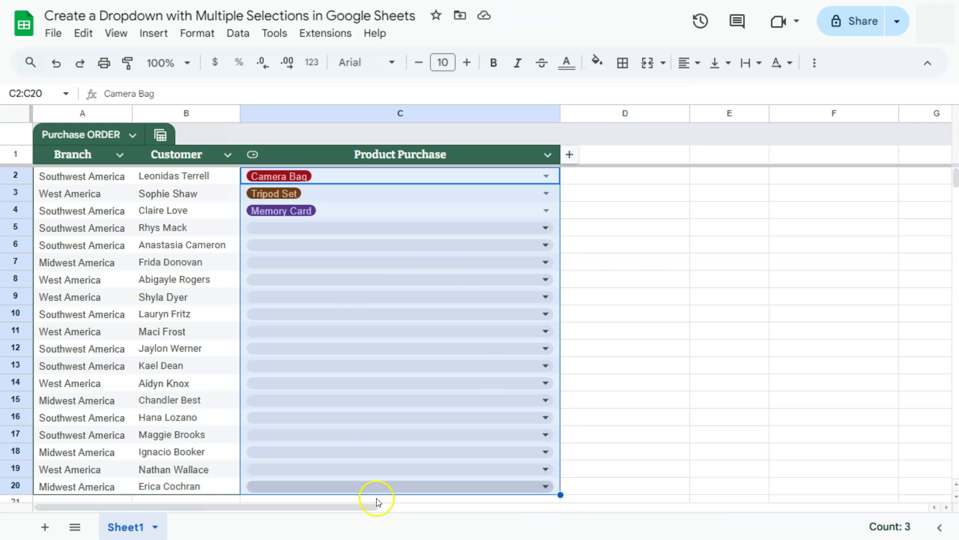
Step: Add Tripod Set and Camera Lens to the products selected in C2
left_click(375, 175)
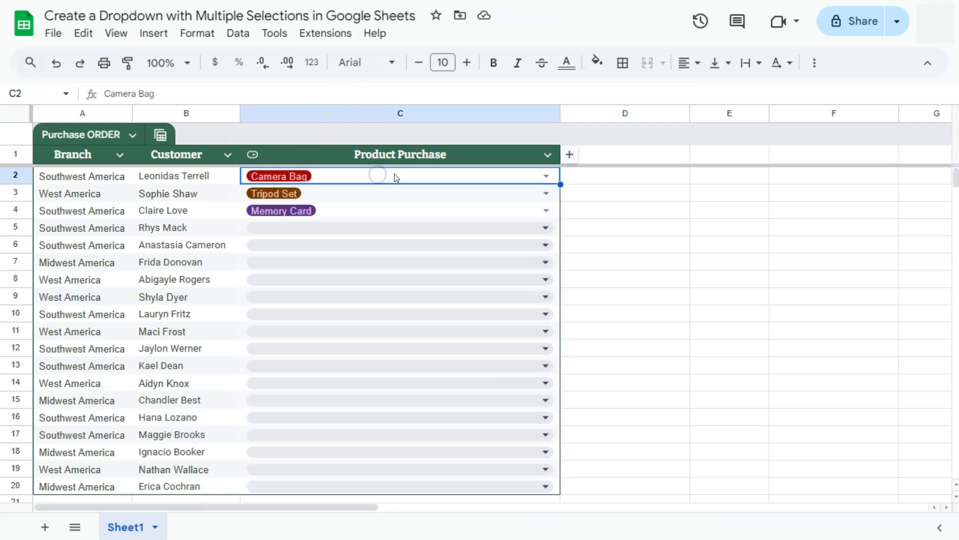
left_click(545, 176)
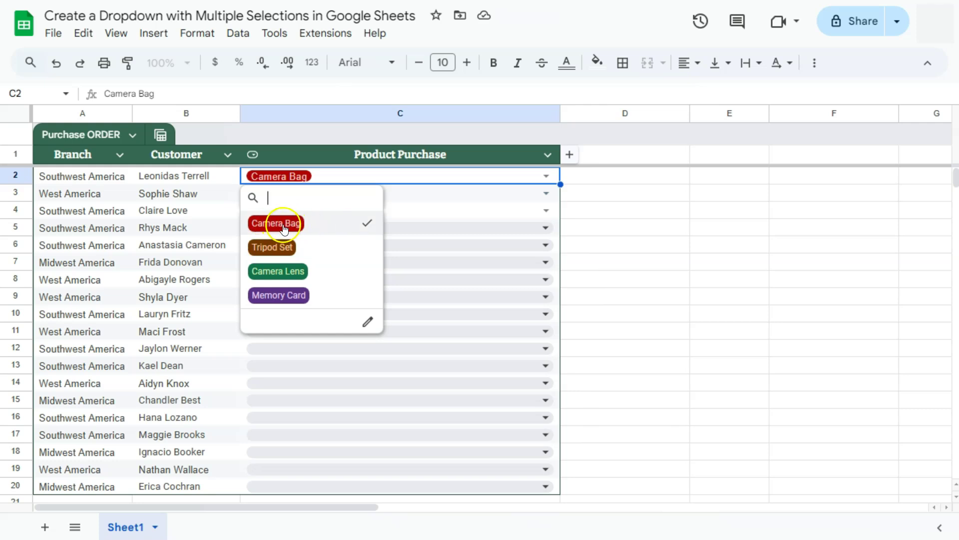
left_click(278, 248)
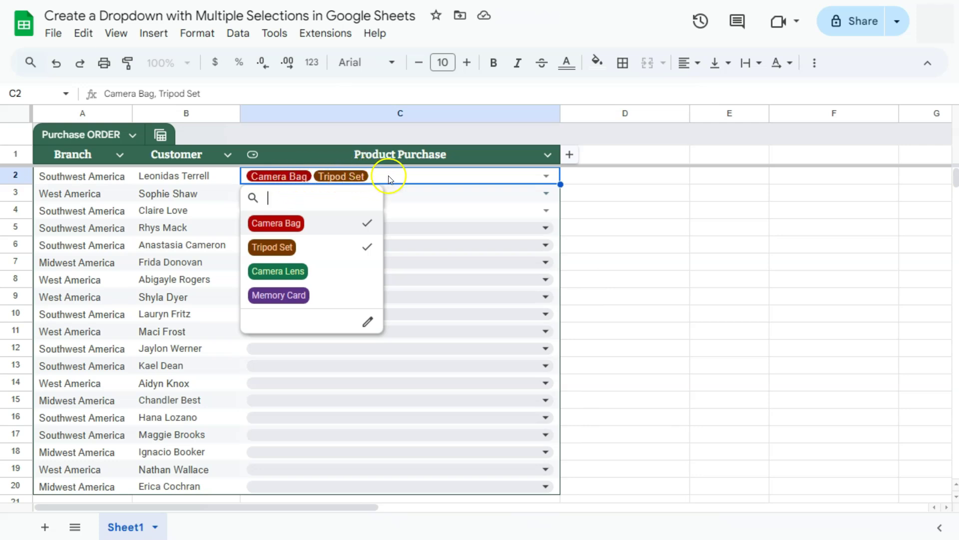
left_click(278, 271)
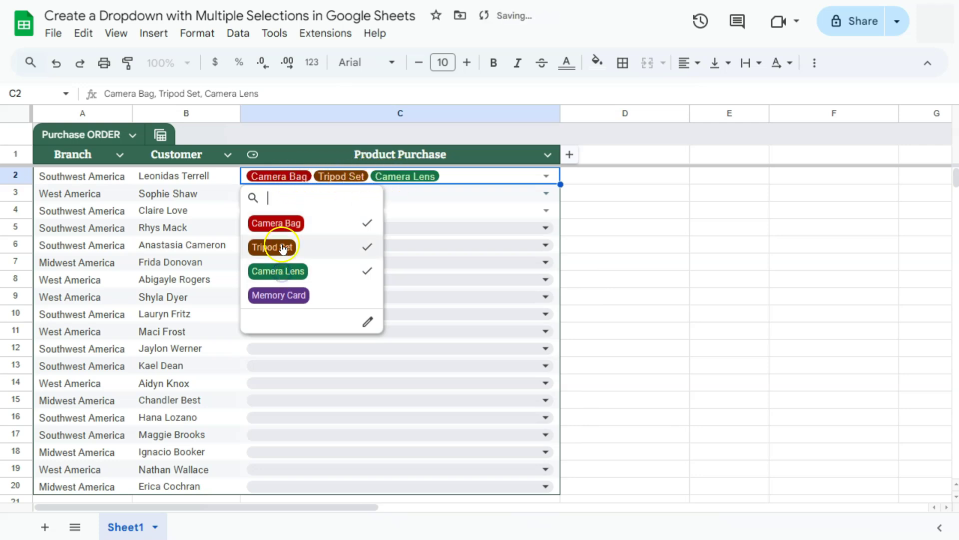
left_click(601, 193)
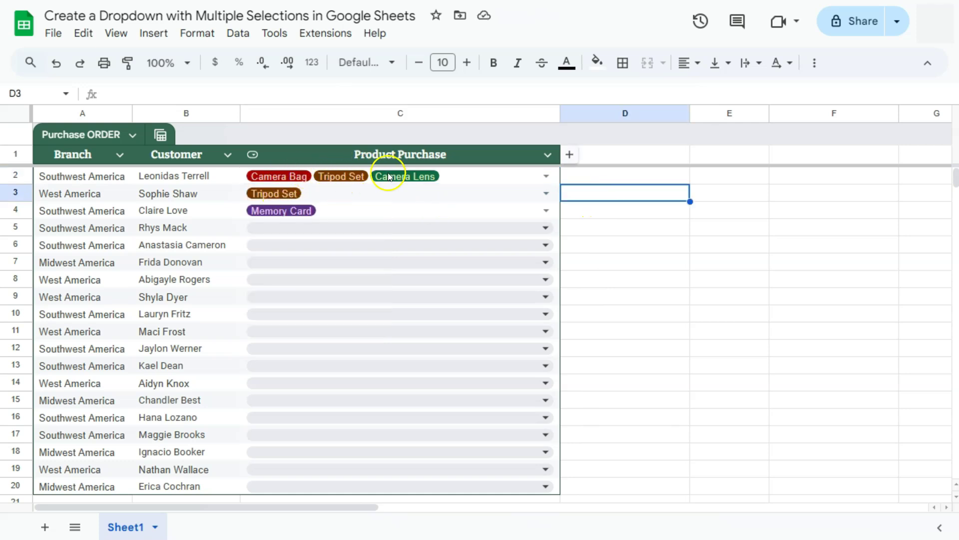
Step: Add Camera Lens and Camera Bag to the products selected in C3
left_click(310, 196)
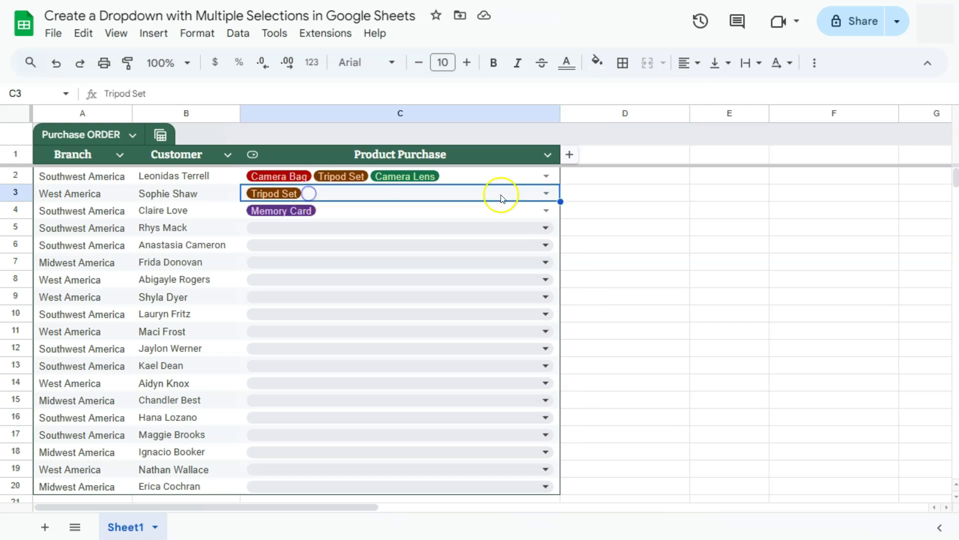
left_click(545, 196)
left_click(270, 288)
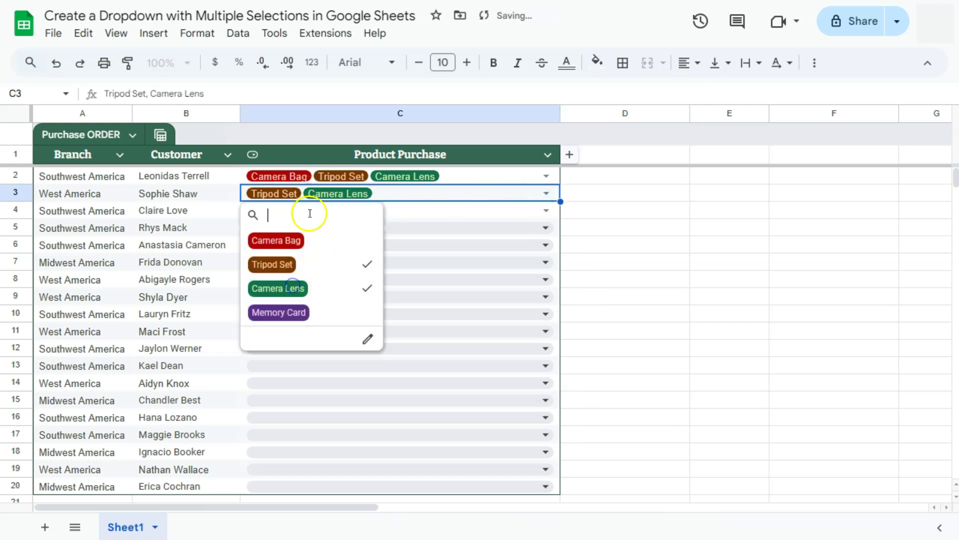
left_click(289, 246)
Step: Add Tripod Set and Camera Lens to the products selected in C4
left_click(442, 218)
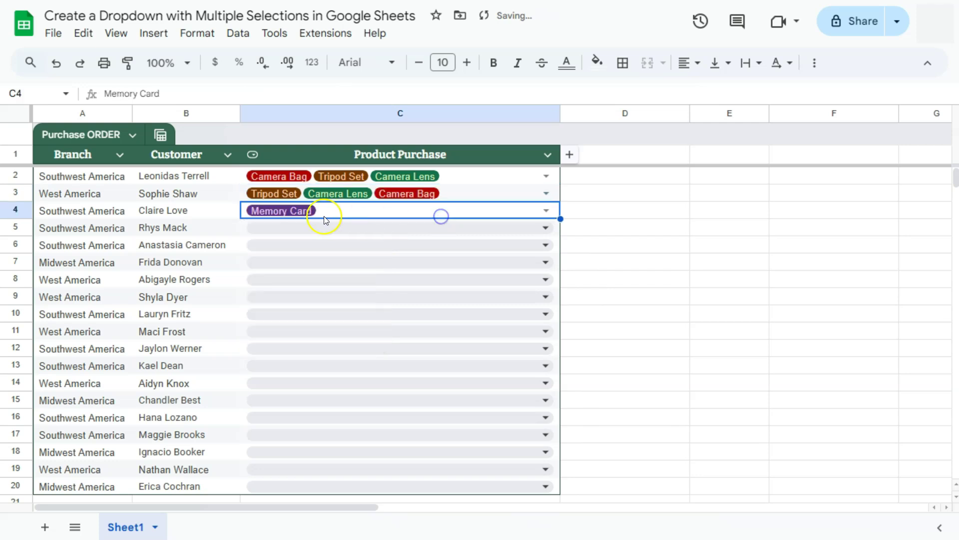
left_click(546, 210)
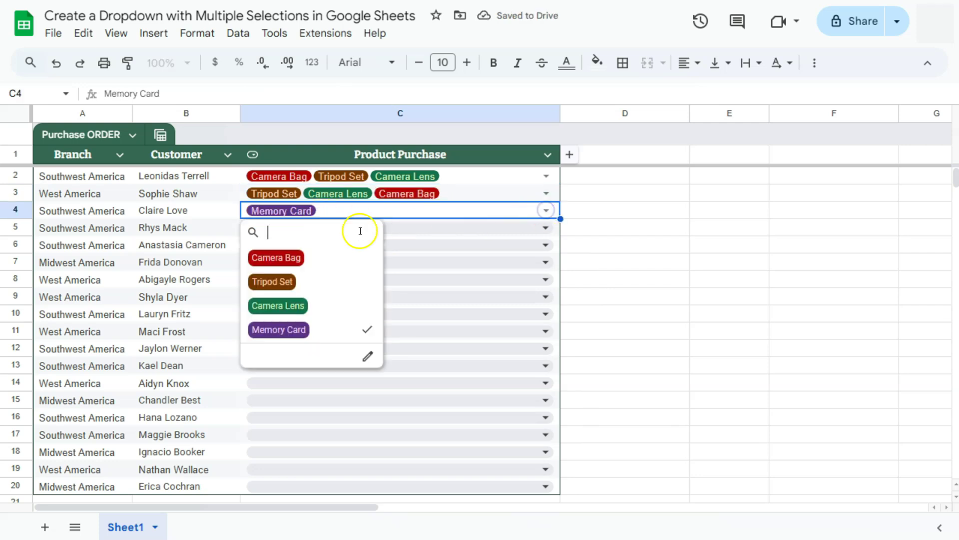
left_click(272, 281)
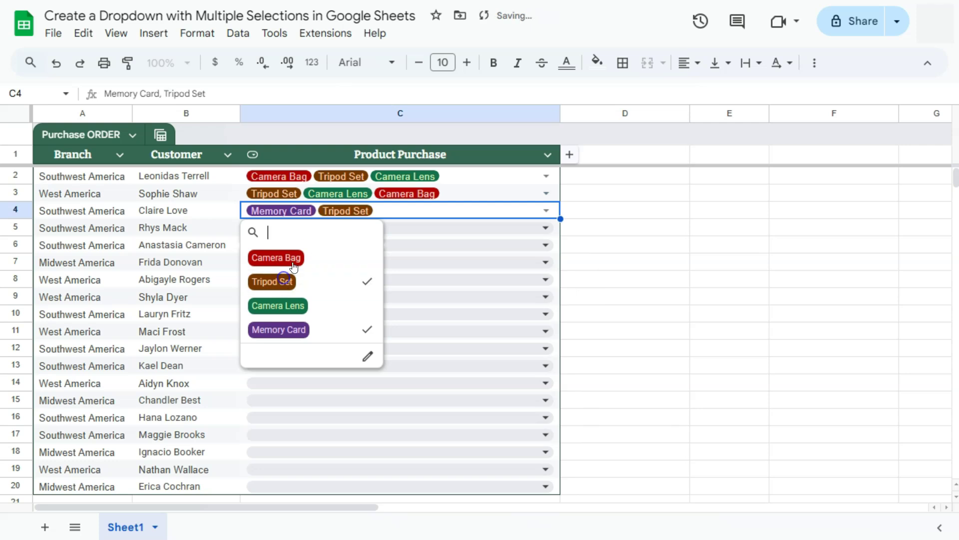
left_click(297, 259)
left_click(285, 258)
left_click(292, 305)
left_click(606, 230)
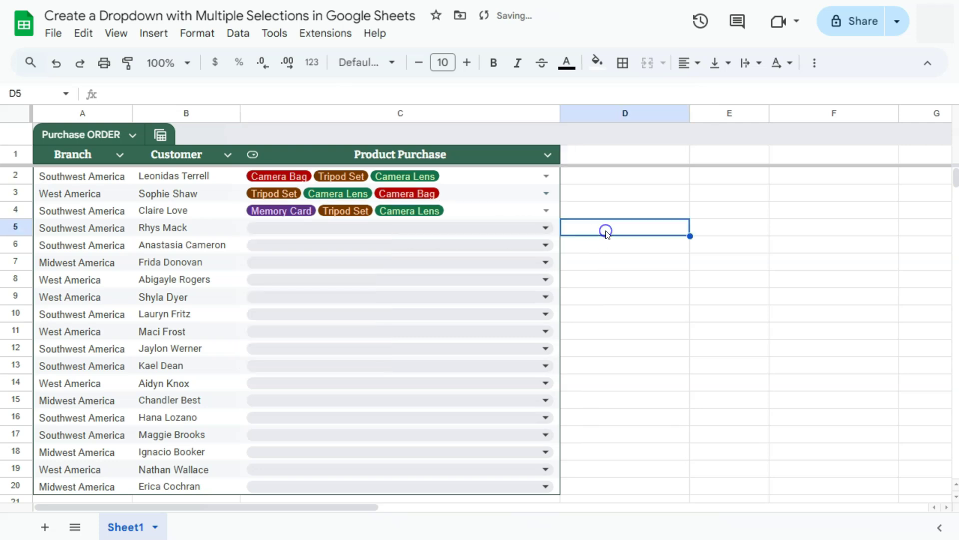
Step: Select Camera Bag and Camera Lens in the product dropdown of C12
left_click(395, 350)
left_click(270, 396)
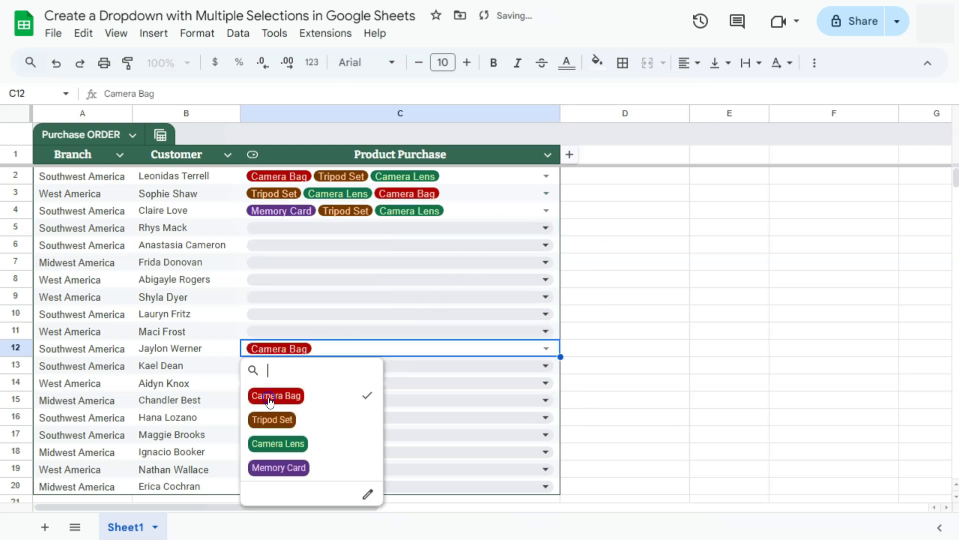
left_click(276, 444)
left_click(606, 379)
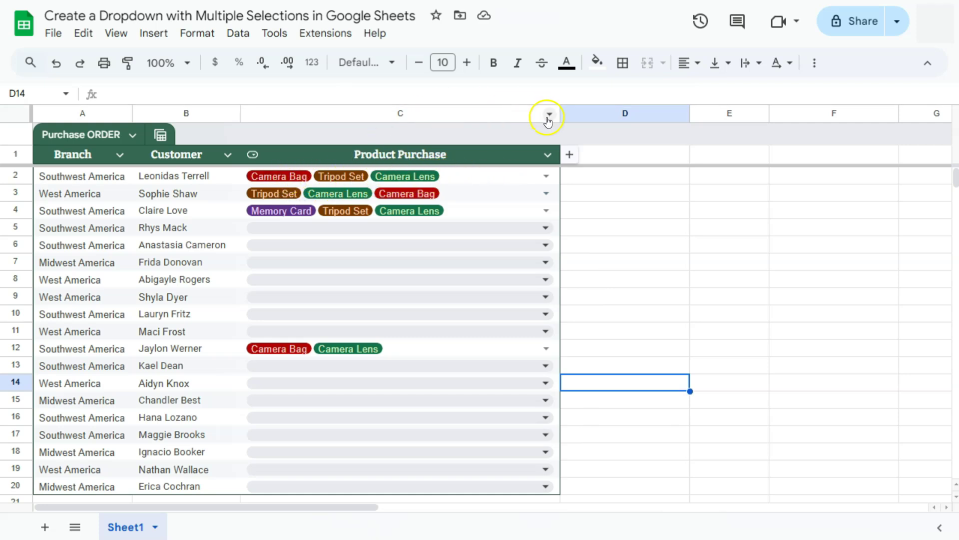
Step: Widen the Product Purchase column to give its multiple selections more room
left_click_drag(560, 114, 689, 113)
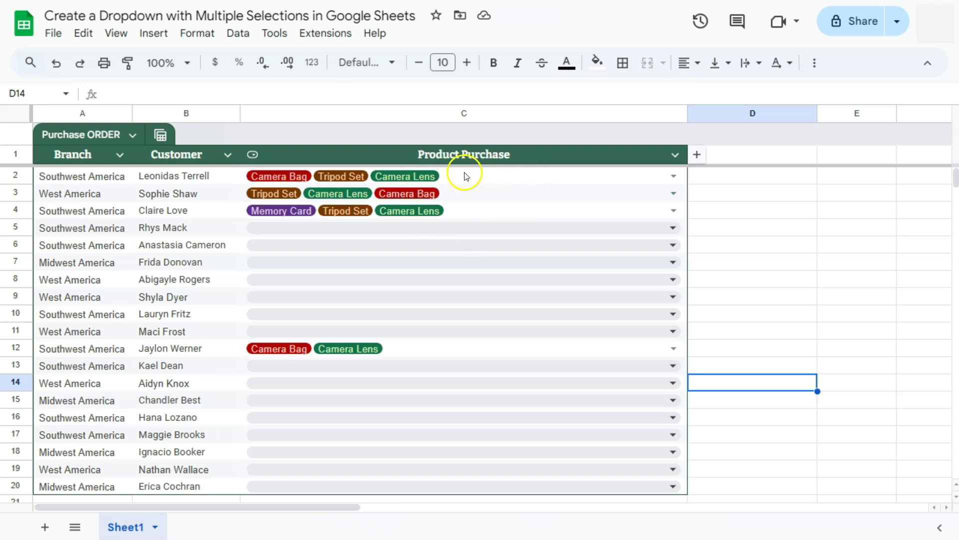
Step: Insert a dropdown into the blank cells D2:D8 beside the Product Purchase column
left_click(721, 178)
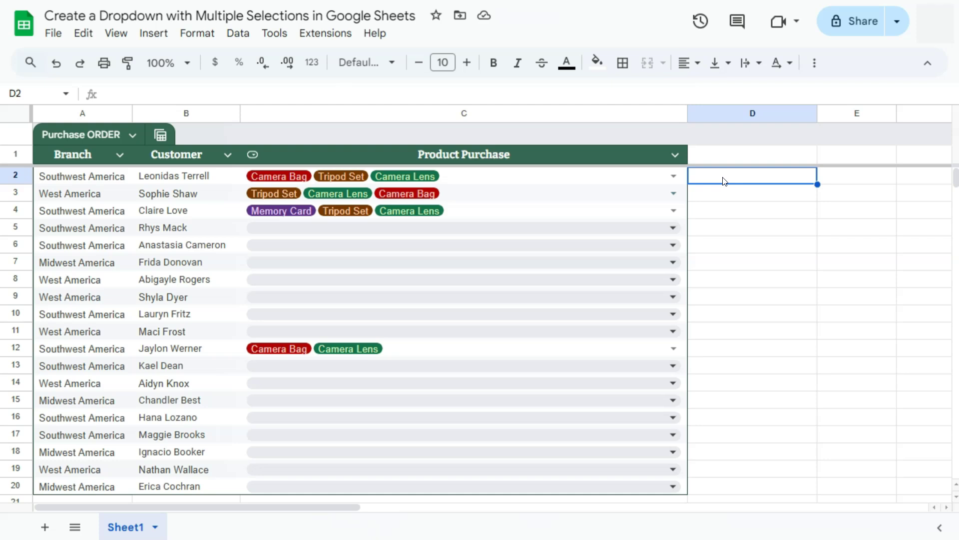
left_click(735, 285, "shift")
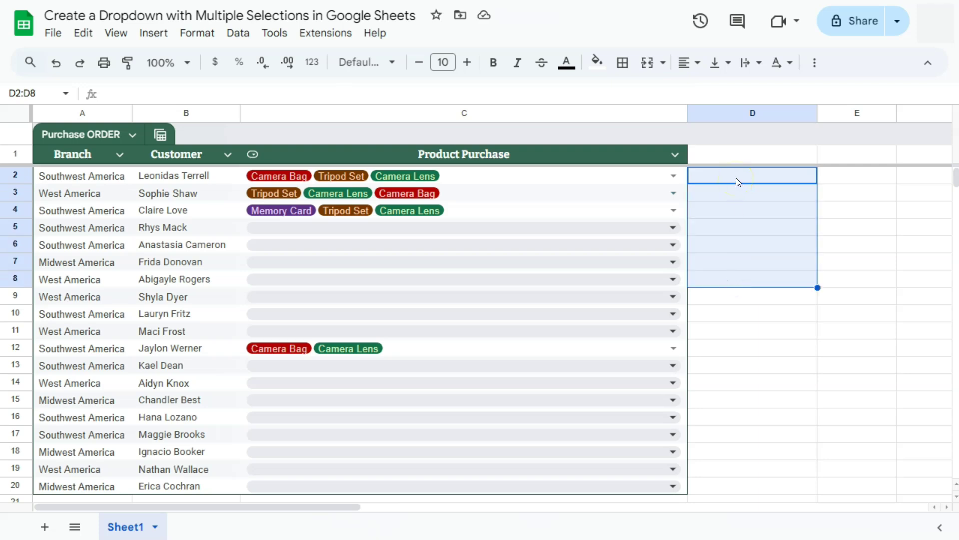
left_click(153, 34)
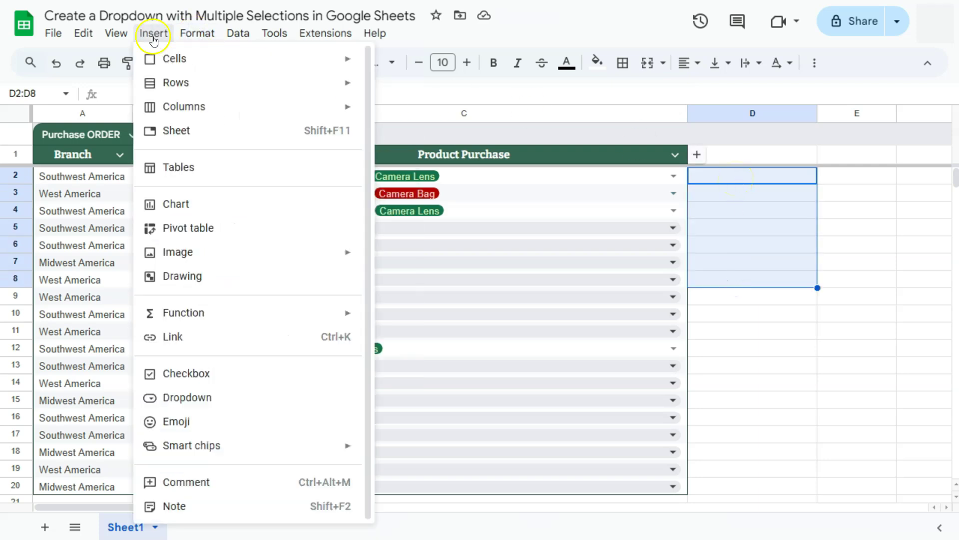
left_click(169, 399)
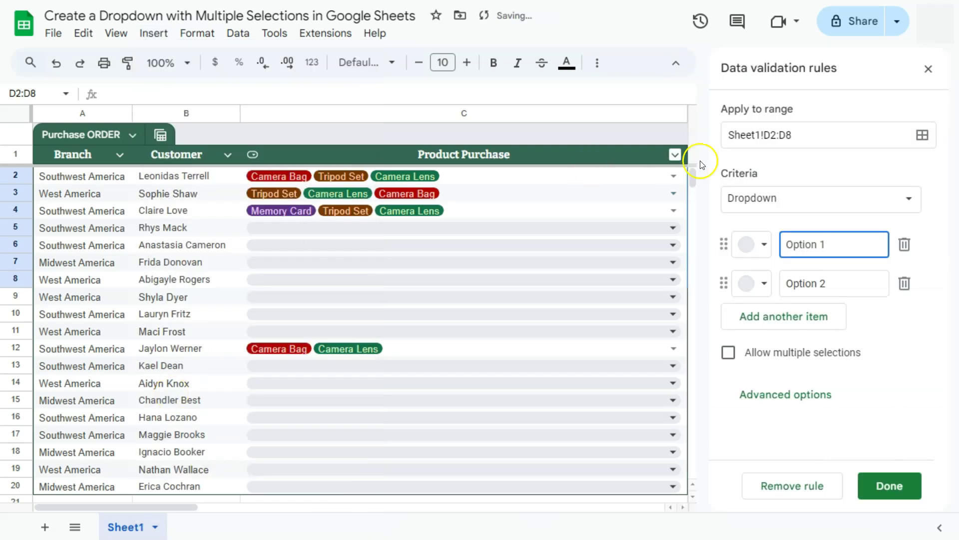
Step: Add Option 3 and Option 4 to the D2:D8 dropdown's items and allow multiple selections in its rule
left_click_drag(176, 519, 260, 520)
left_click(843, 244)
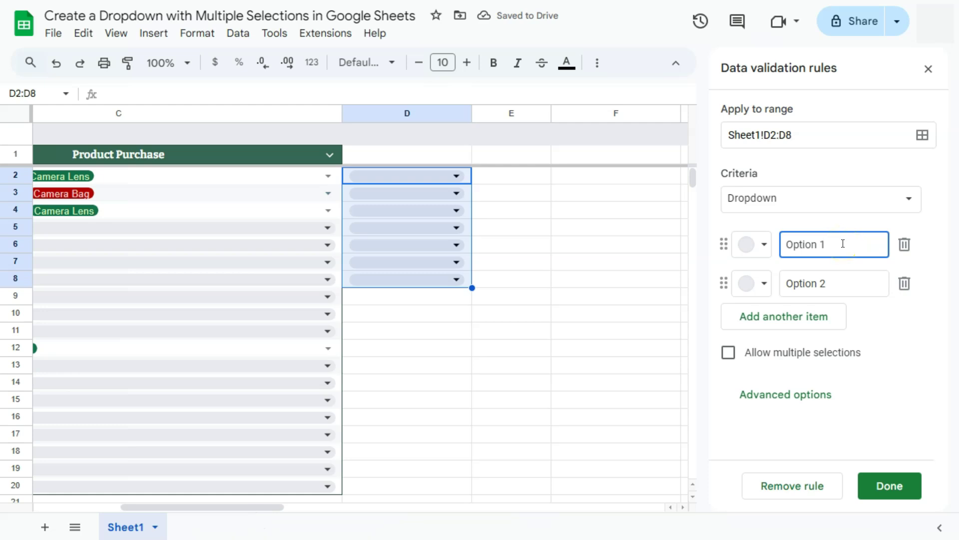
left_click(810, 317)
type("Option 3")
key("Return")
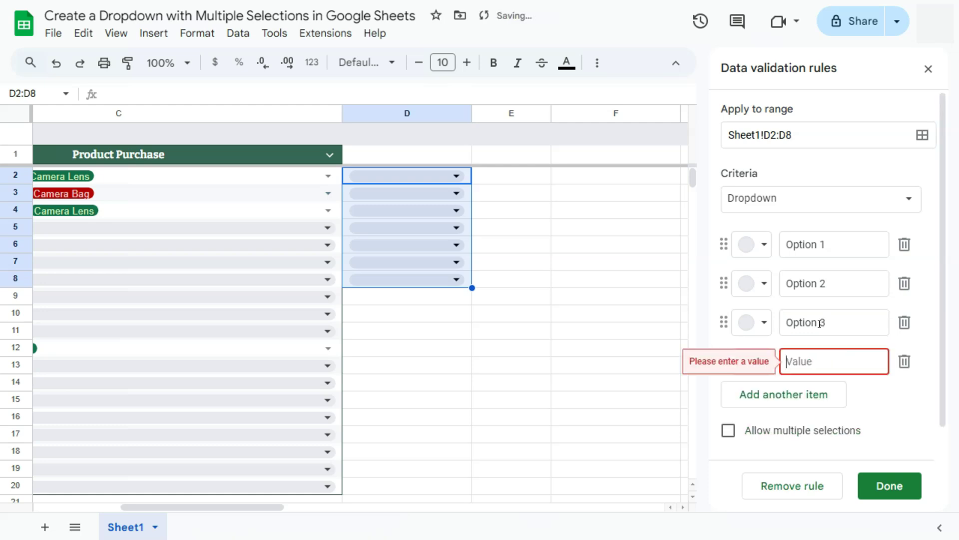
type("Option 4")
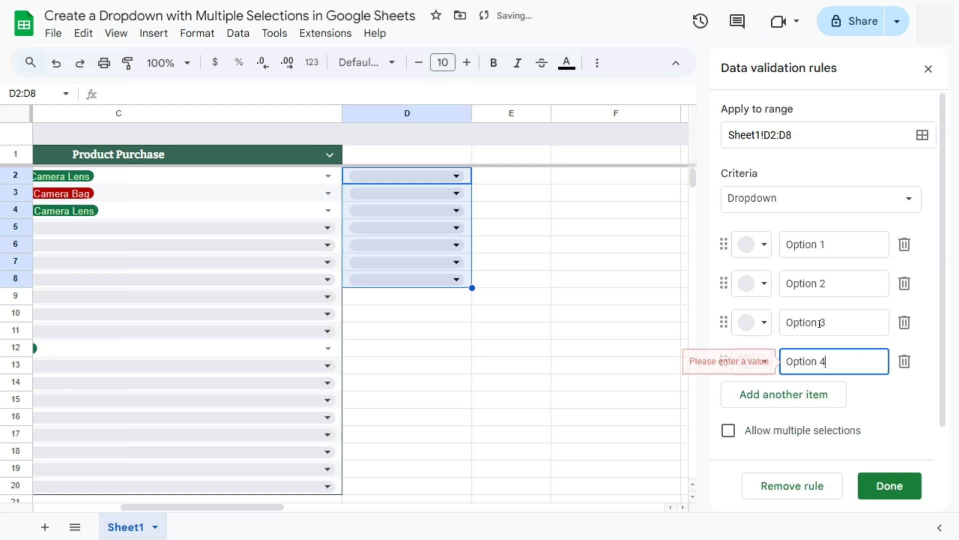
key("Return")
left_click(904, 400)
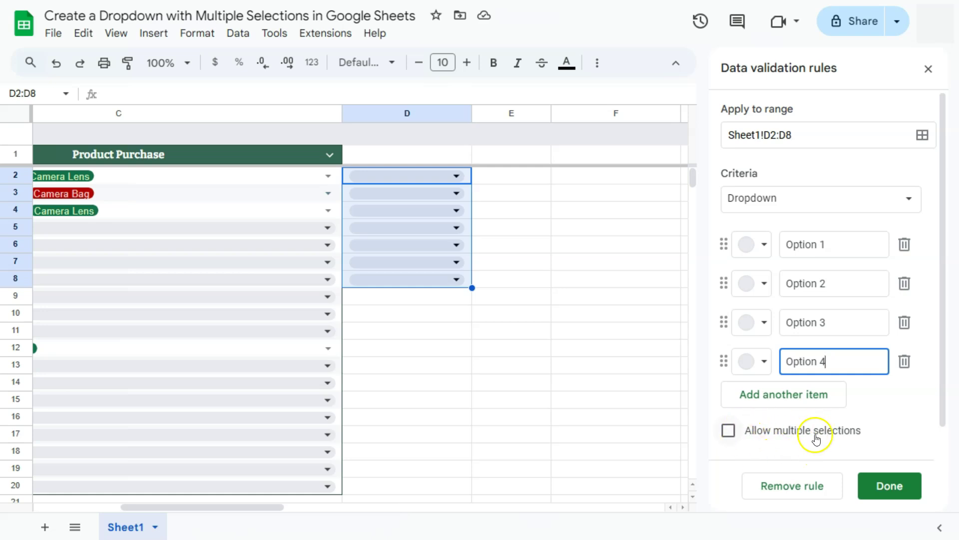
left_click(729, 432)
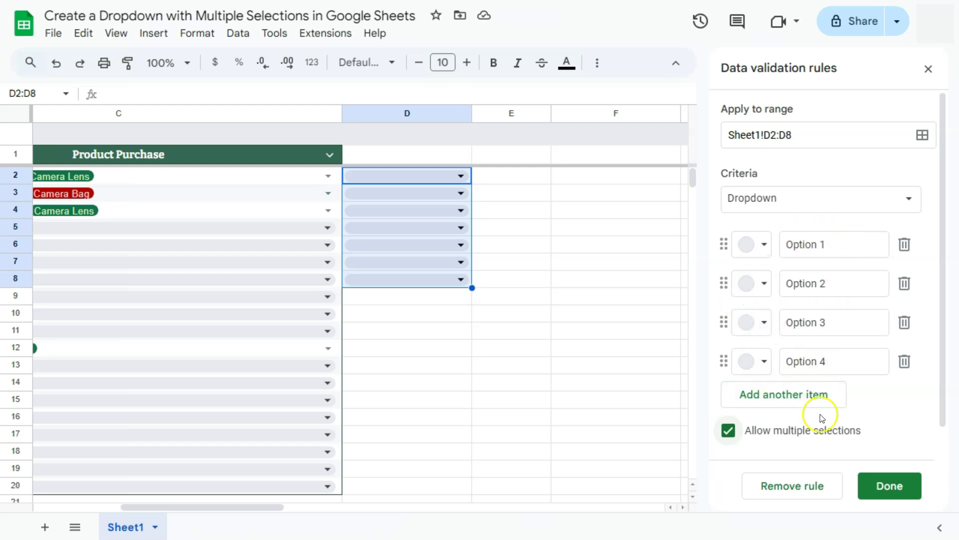
left_click(868, 487)
Step: Select Option 2 and Option 3 in the dropdown of D2
left_click(456, 178)
left_click(370, 247)
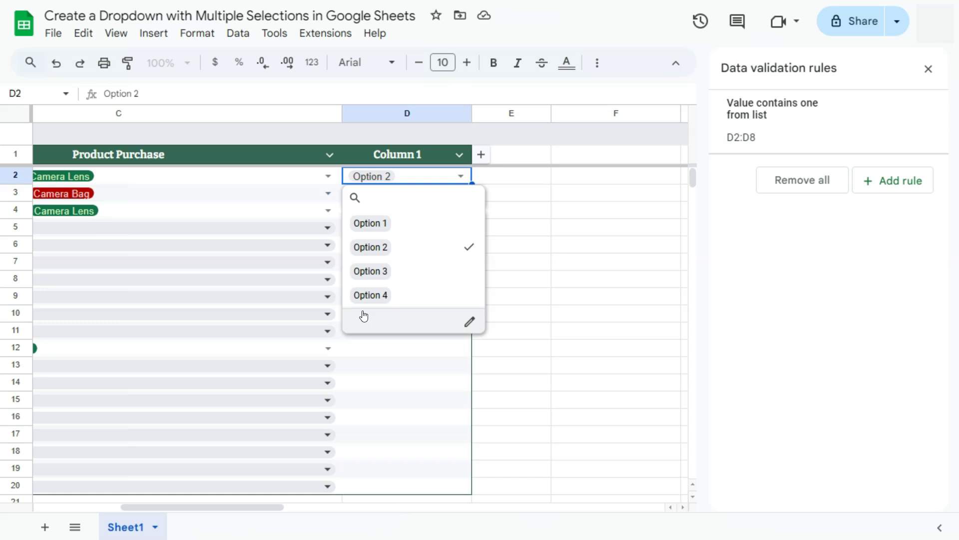
left_click(385, 273)
left_click(554, 278)
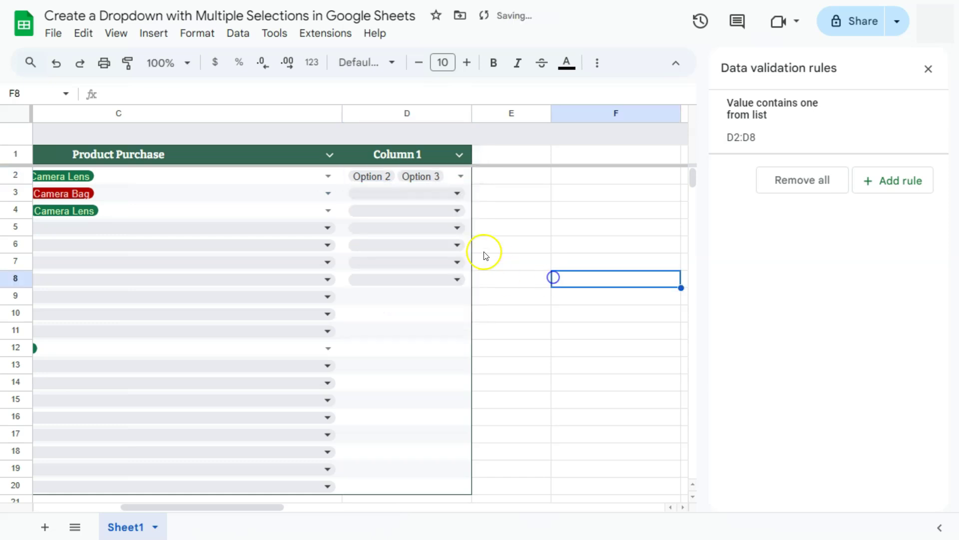
Step: Select Option 1 and Option 3 in the dropdown of D3
left_click(433, 196)
left_click(372, 240)
left_click(378, 288)
left_click(555, 284)
Step: Select Option 4 and Option 1 in the dropdown of D4
left_click(394, 211)
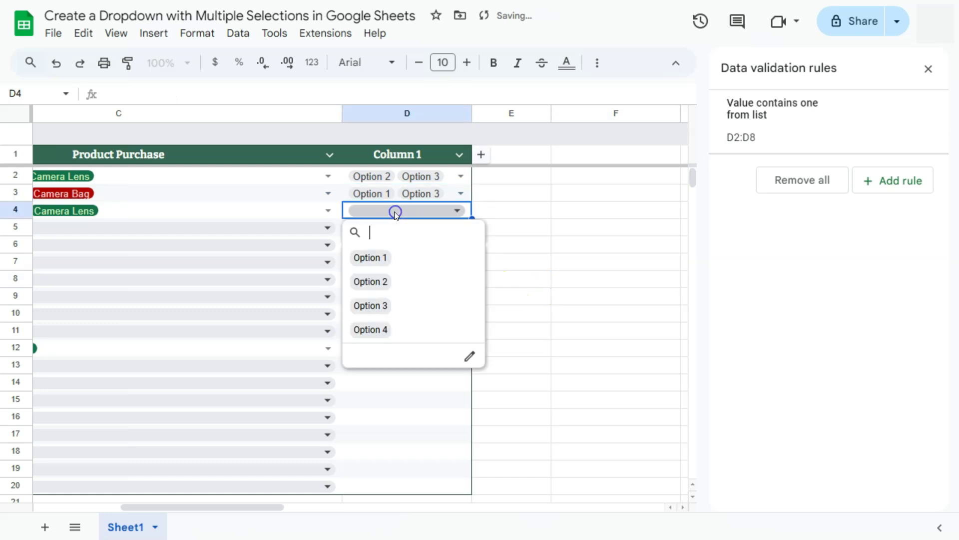
left_click(377, 332)
left_click(369, 257)
left_click(529, 245)
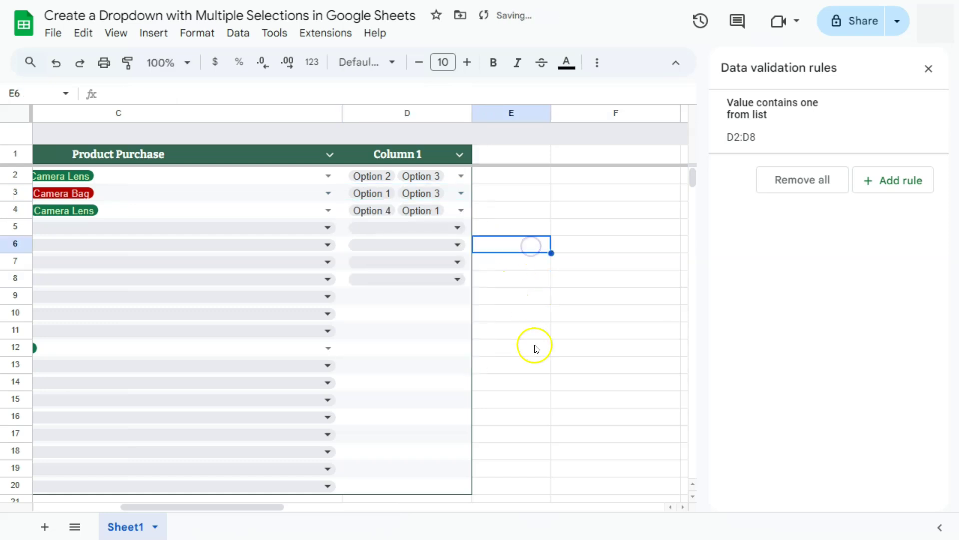